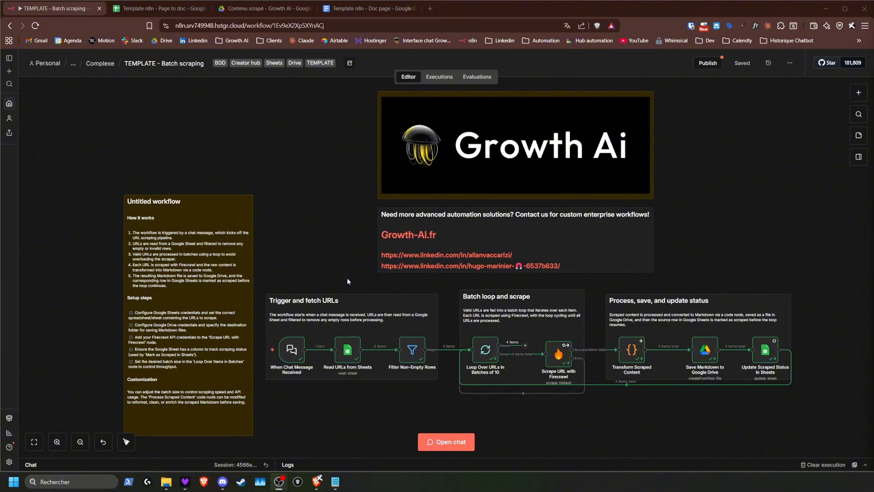
Examine the Batch scraping workflow overview and the Firecrawl API Keys page, returning to the workflow
scroll(350, 167, "down", 1)
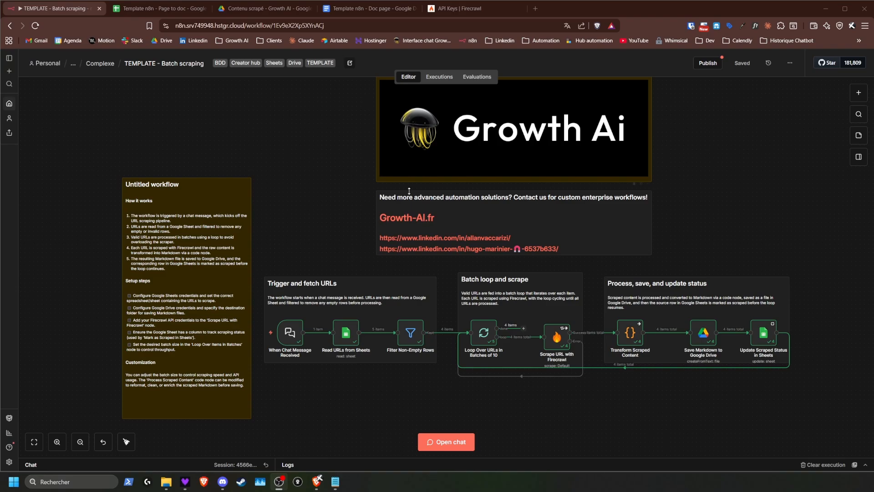
left_click(459, 10)
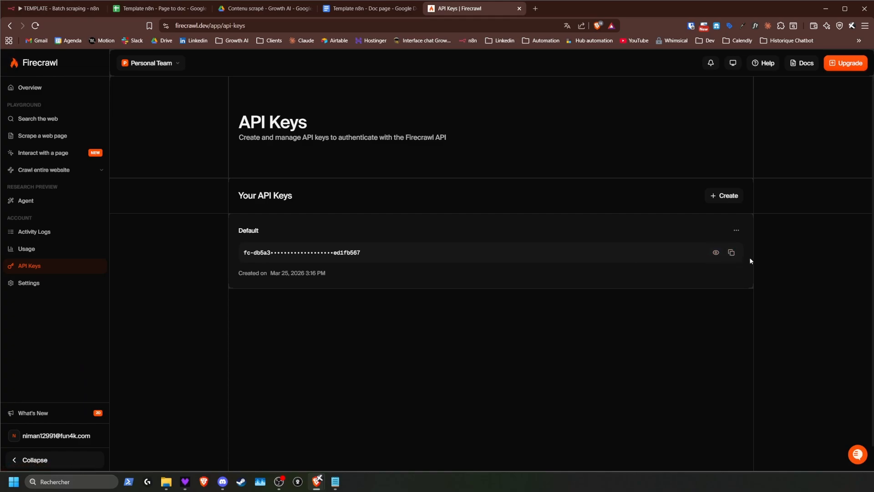
left_click(62, 10)
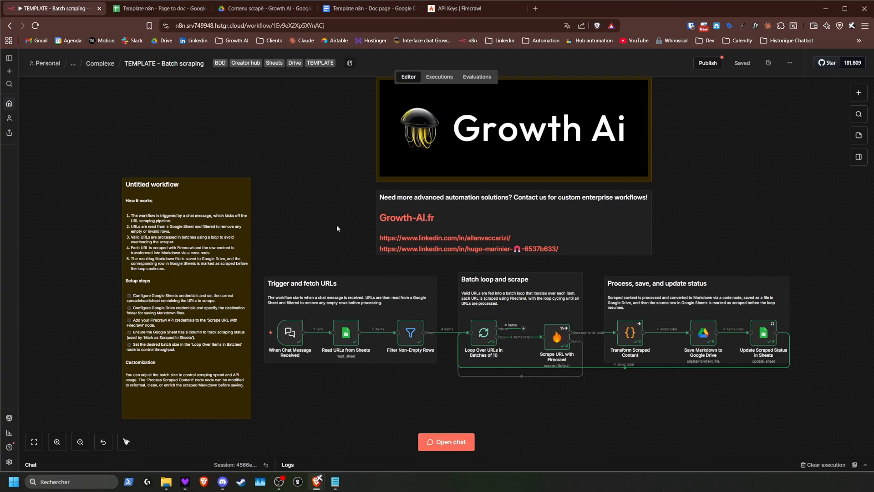
left_click_drag(321, 212, 313, 227)
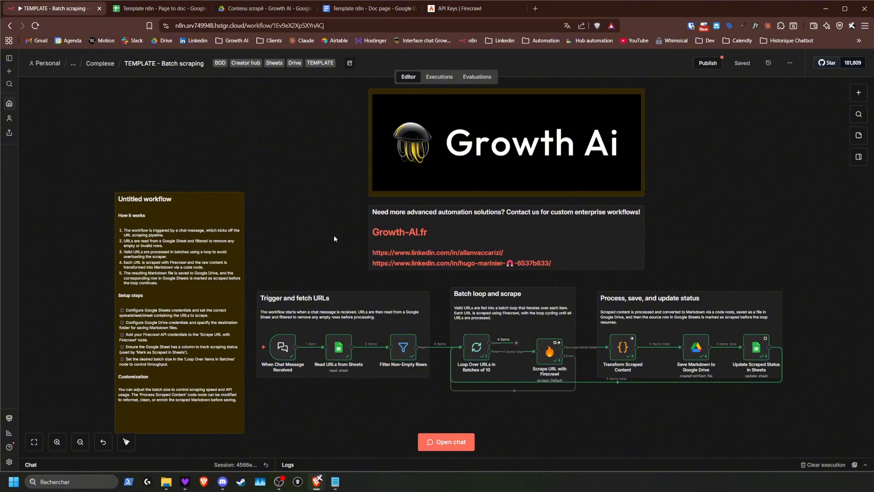
Switch to the Template n8n - Page to doc spreadsheet and examine its URL column
mouse_move(339, 351)
left_click(144, 10)
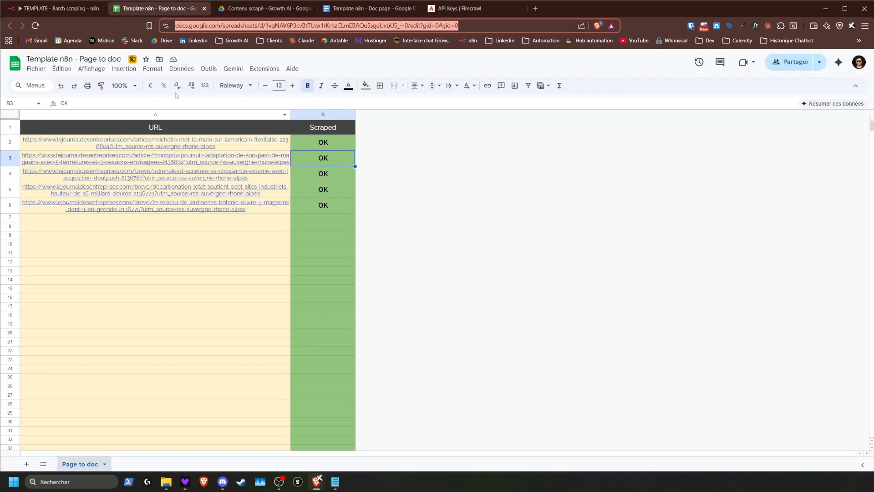
left_click(116, 125)
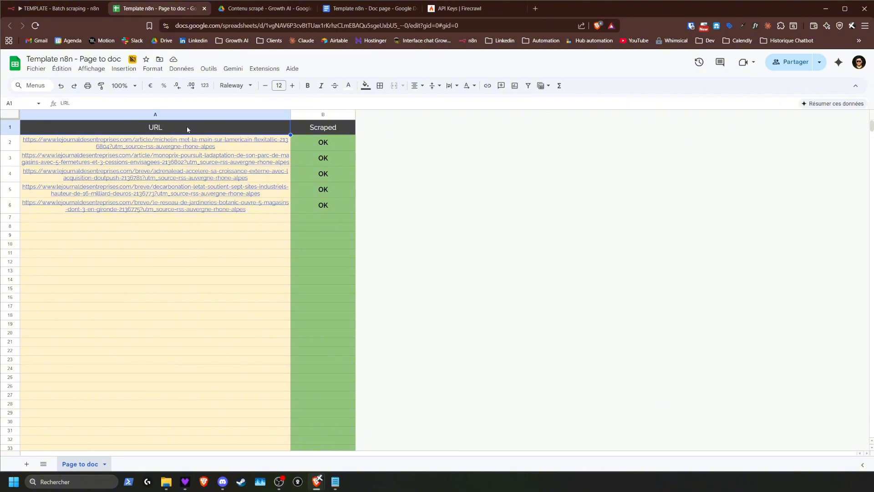
left_click_drag(187, 129, 228, 398)
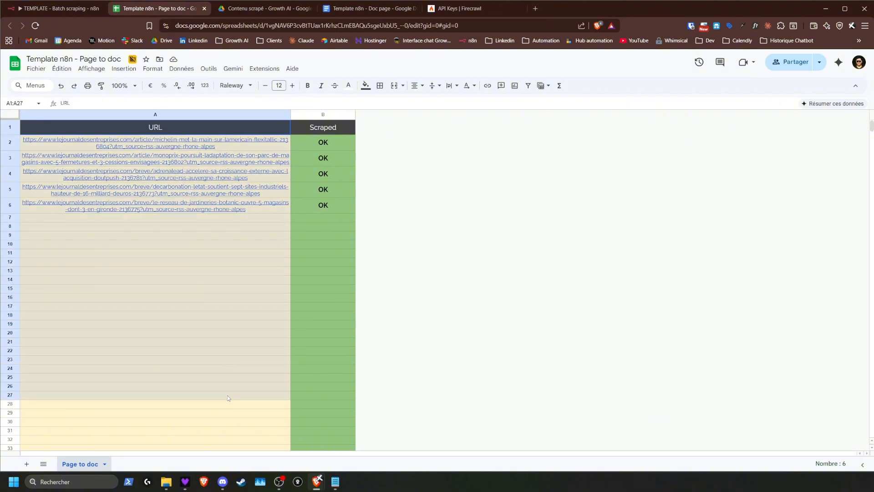
left_click_drag(270, 145, 259, 293)
scroll(271, 264, "down", 6)
scroll(280, 313, "up", 3)
scroll(279, 314, "up", 3)
left_click(254, 262)
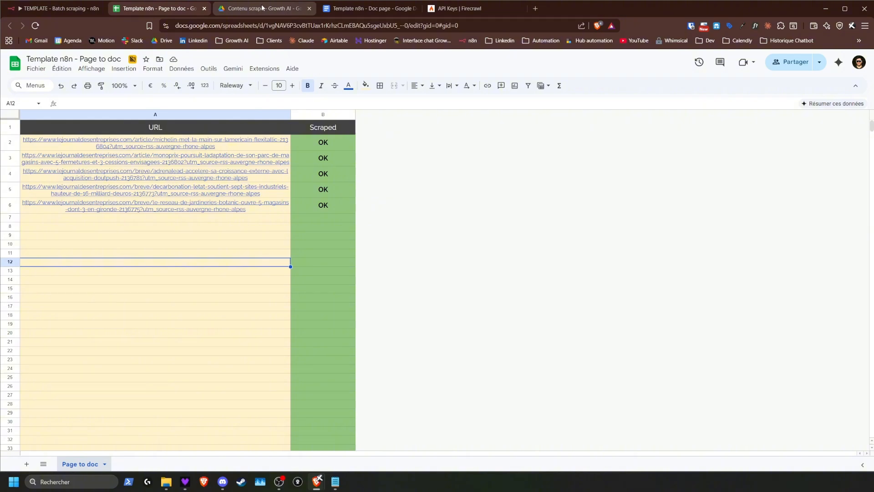
Switch to Google Drive, view the Batch scraping folder and check the Template n8n - Doc page document
left_click(272, 15)
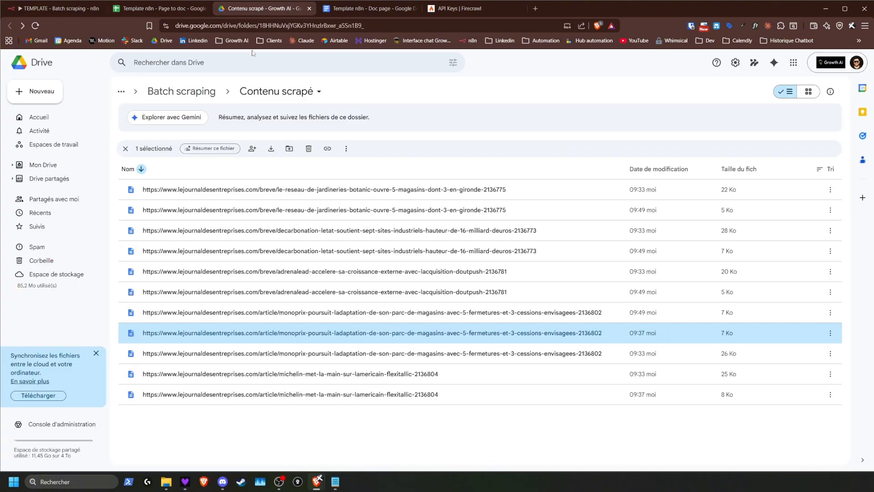
left_click(125, 148)
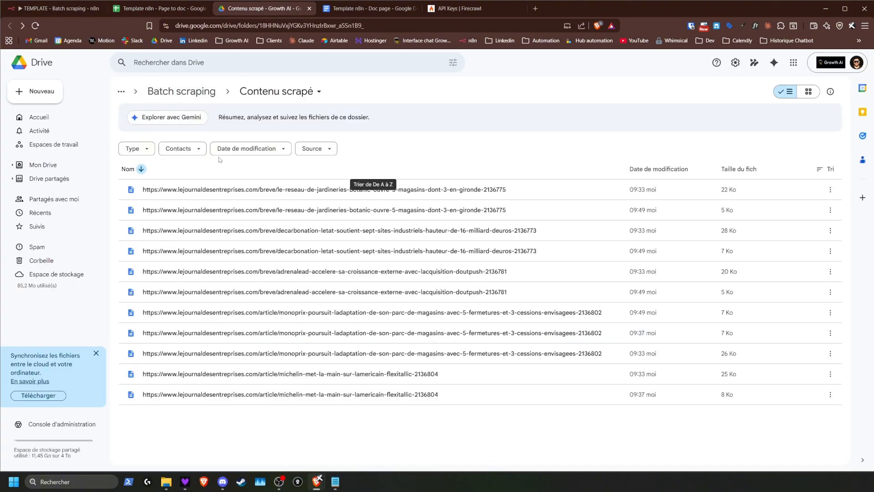
left_click(191, 92)
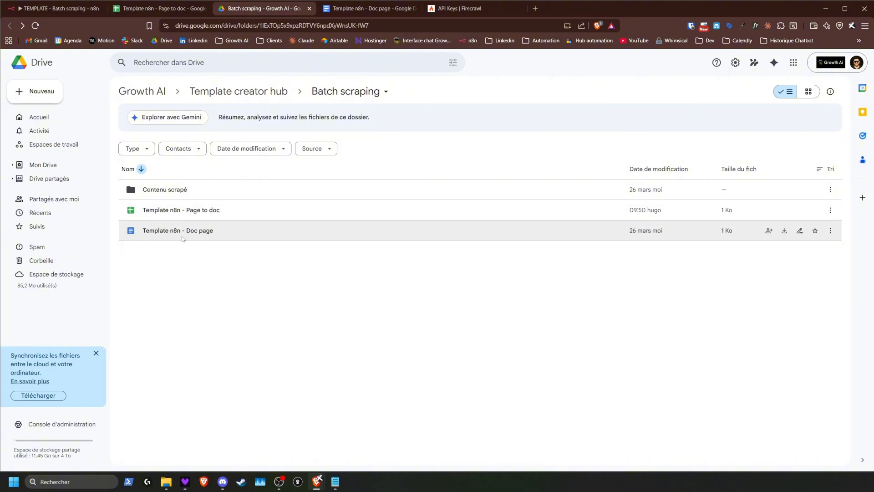
key("ctrl+Tab")
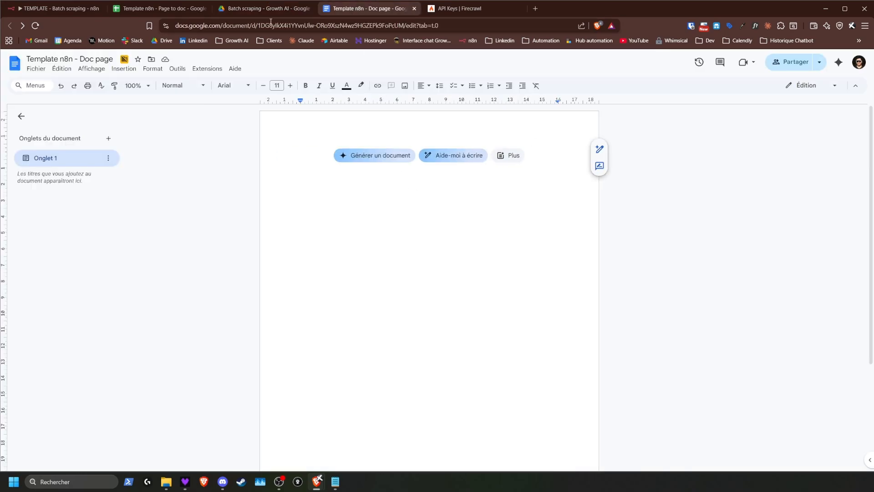
key("ctrl+shift+Tab")
left_click(150, 233)
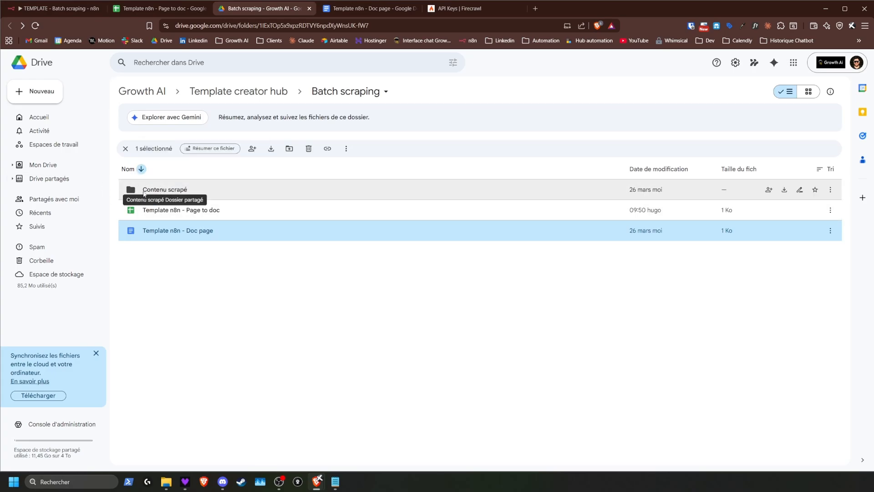
mouse_move(179, 192)
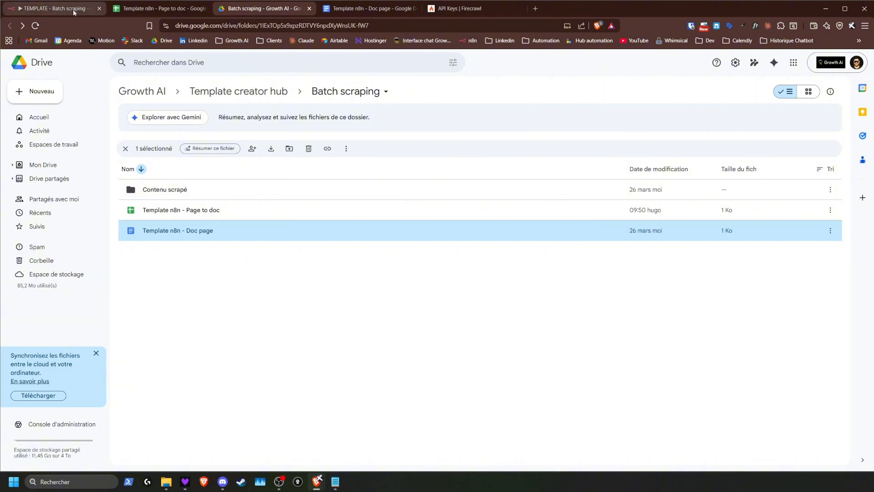
Review the Save Markdown to Google Drive node's parameters in the n8n workflow, leaving them as they are
left_click(57, 8)
double_click(696, 349)
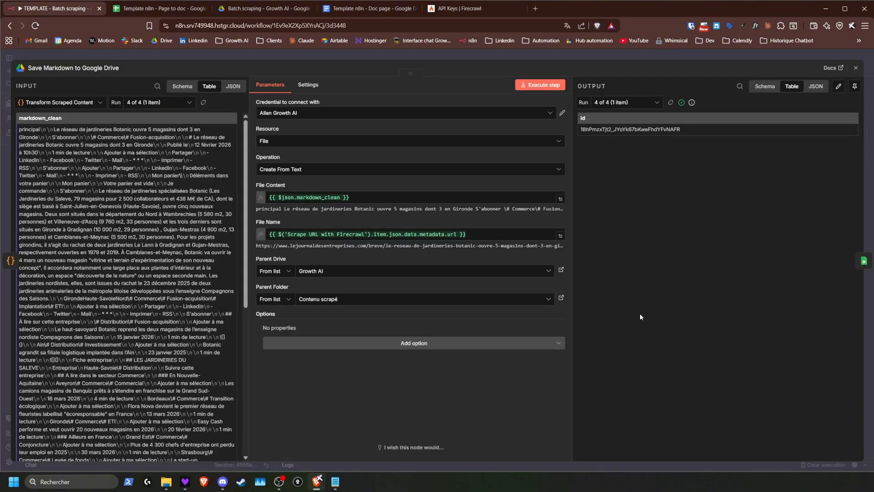
left_click(682, 47)
Open the Contenu scrapé folder in Google Drive and select all the scraped files
left_click(278, 11)
double_click(290, 186)
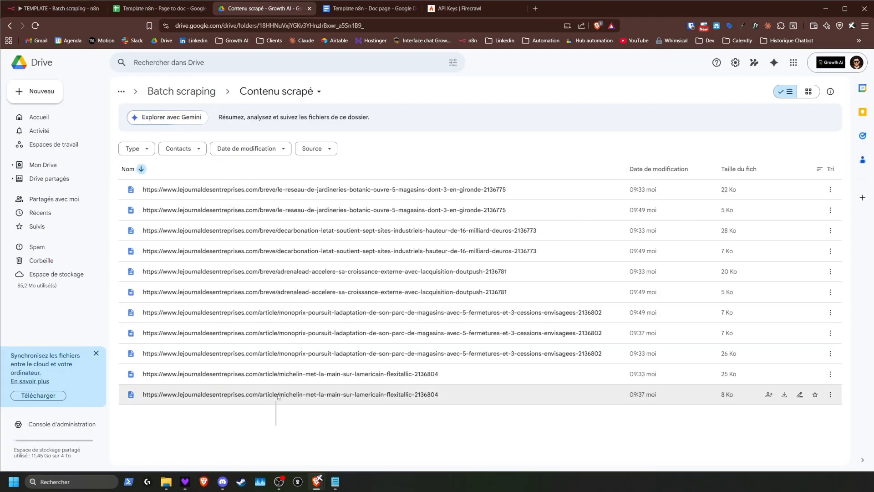
left_click_drag(275, 426, 271, 195)
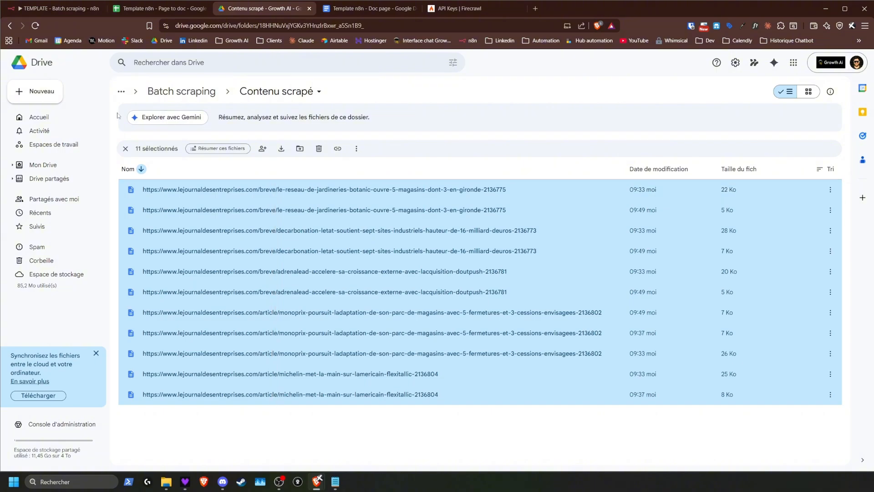
Return to the Page to doc spreadsheet and select the URL column's cells A2:A28
left_click(53, 10)
left_click(170, 9)
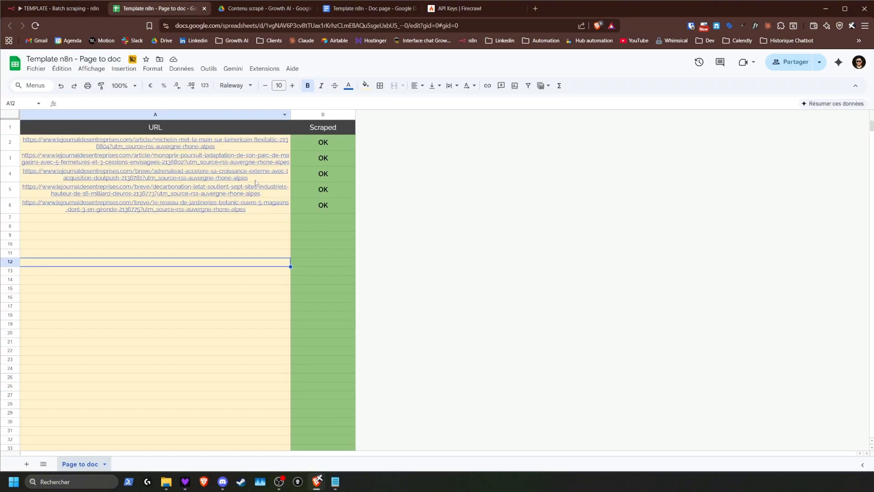
left_click_drag(280, 145, 286, 408)
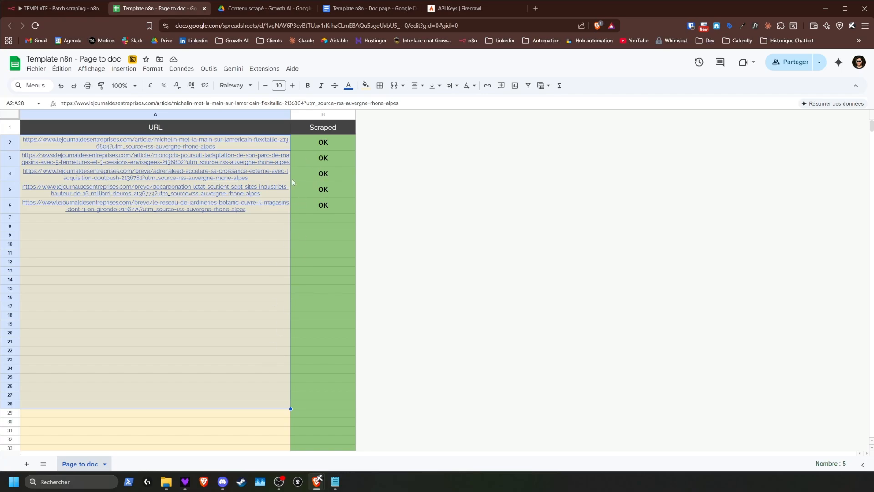
Review the workflow's chat trigger section and select the Page to doc spreadsheet's web address that serves as its chat input
left_click(76, 12)
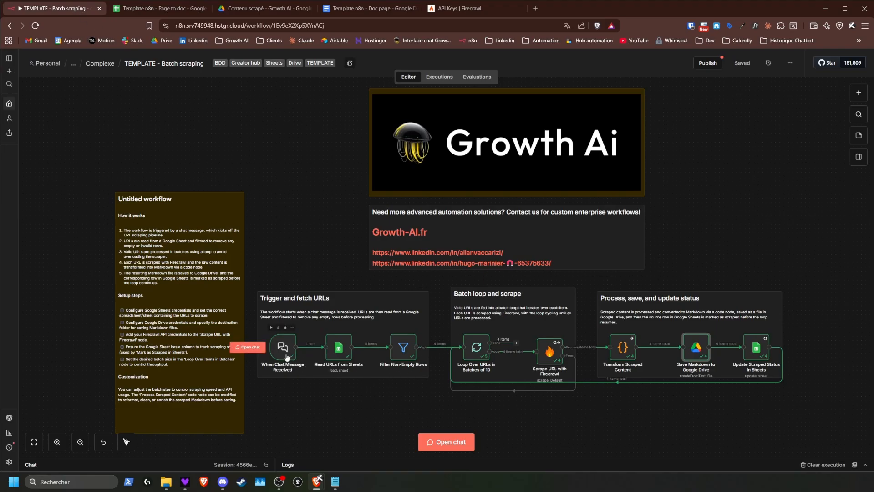
left_click_drag(289, 361, 304, 297)
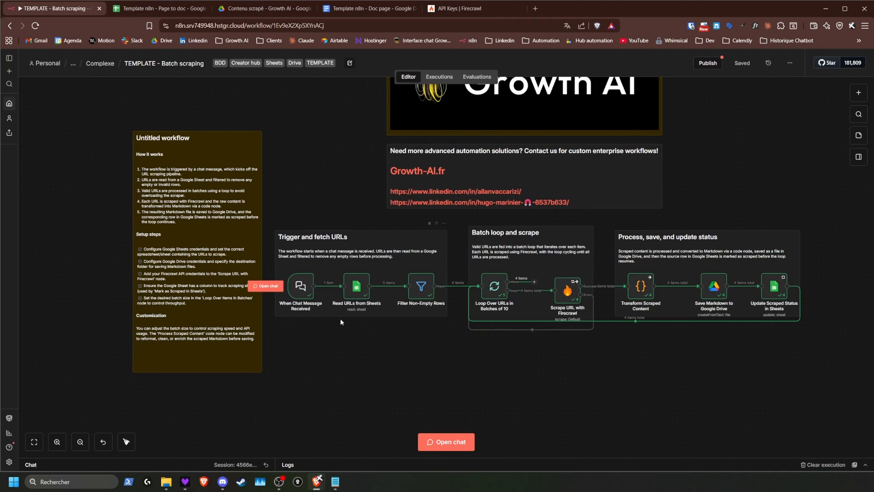
left_click(159, 11)
left_click(209, 23)
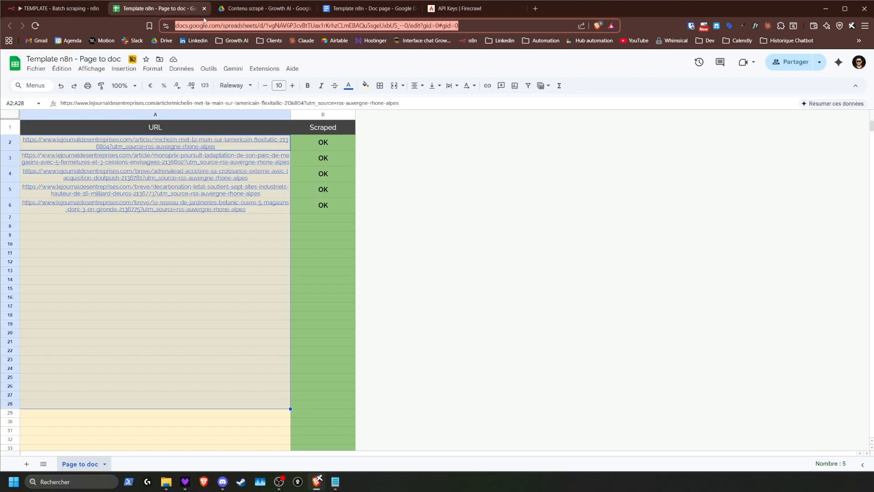
left_click(43, 14)
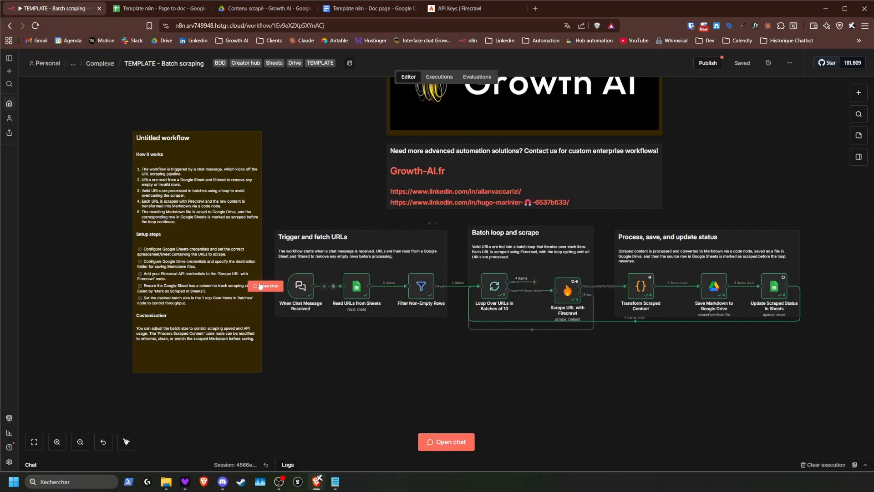
left_click_drag(361, 346, 307, 341)
Check the URL and Scraped header cells in row 1 of the Page to doc spreadsheet
left_click(155, 9)
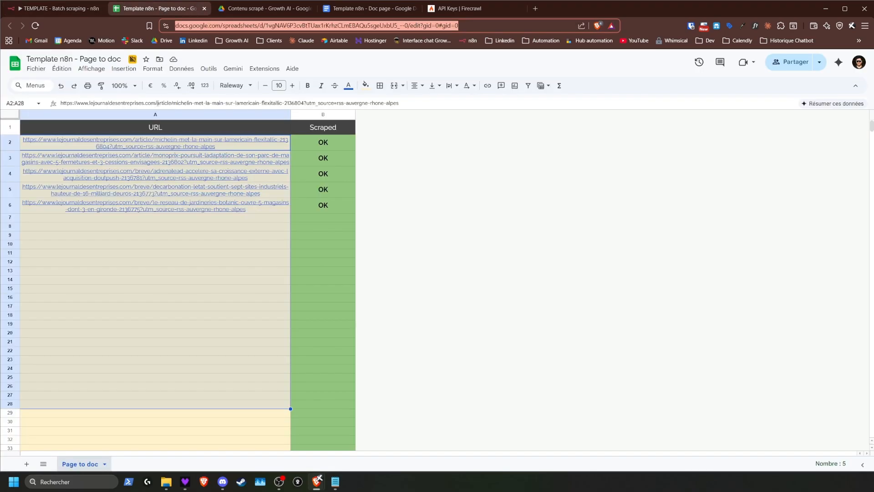
left_click_drag(173, 130, 306, 129)
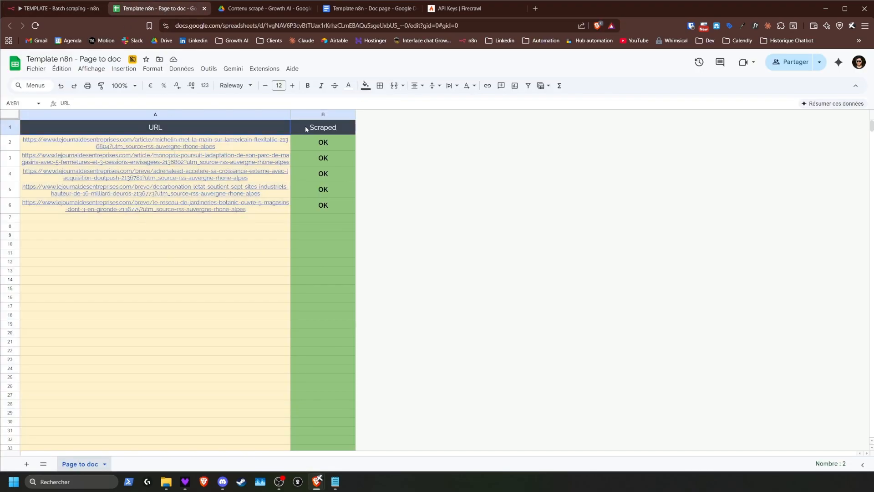
left_click(308, 129)
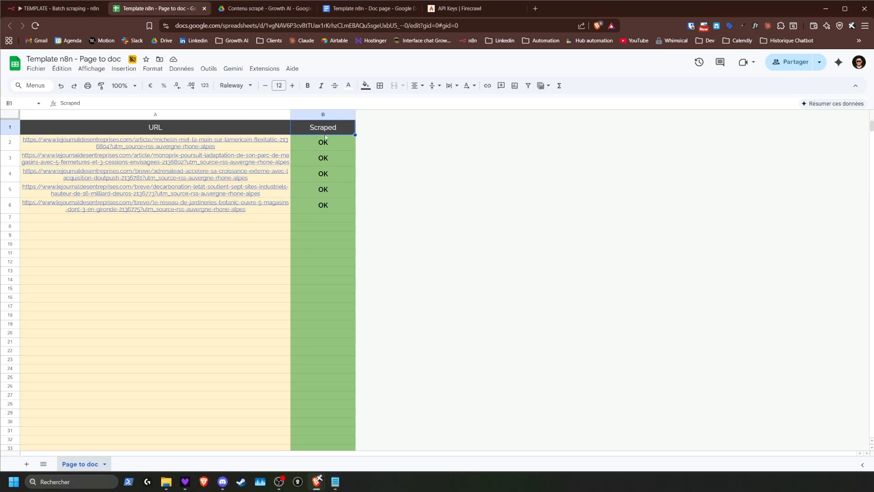
Inspect the When Chat Message Received node's parameters and output in the n8n workflow, and close it
left_click(54, 8)
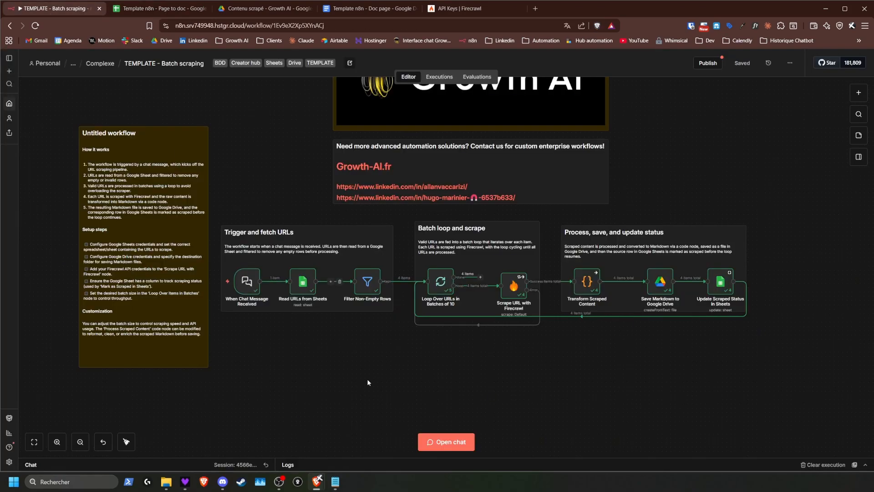
left_click_drag(394, 351, 371, 356)
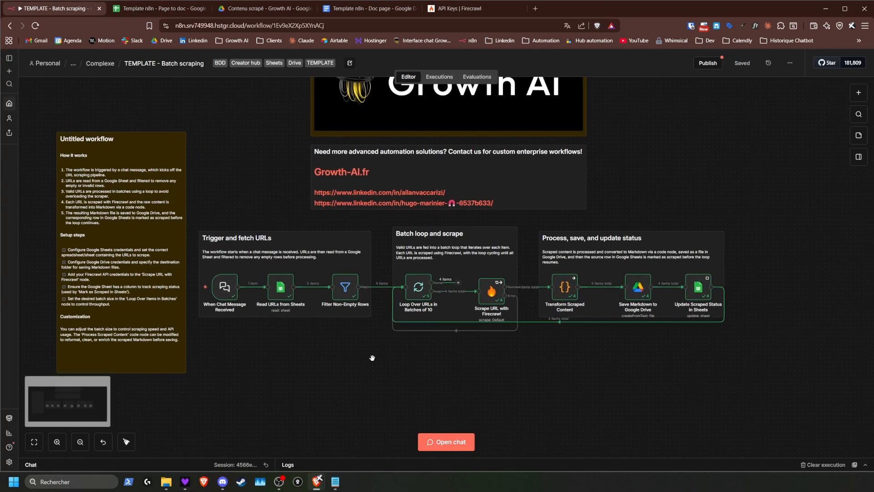
double_click(225, 291)
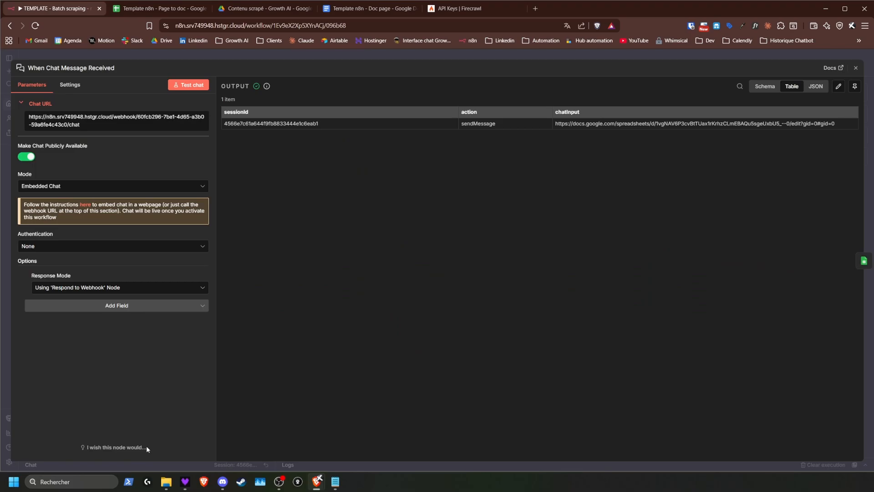
left_click(279, 54)
Select the Page to doc spreadsheet's web address, return to the n8n workflow and open its chat
left_click(159, 11)
left_click(201, 26)
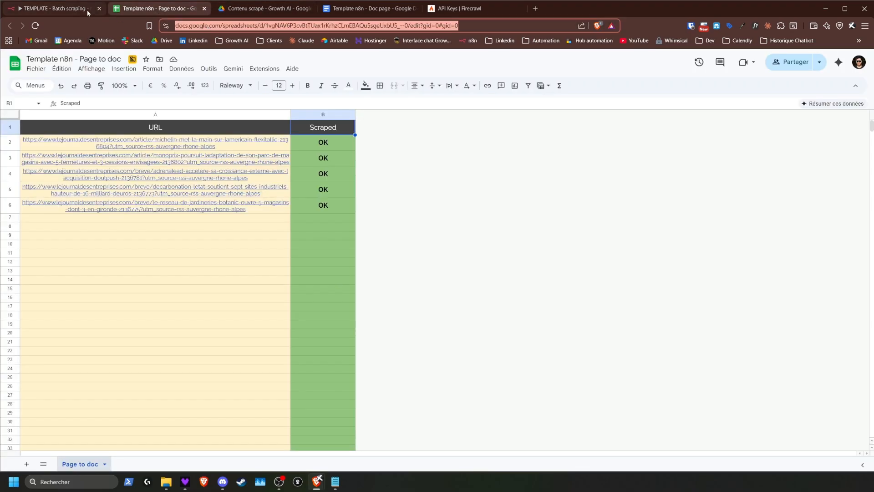
left_click(88, 12)
left_click(440, 435)
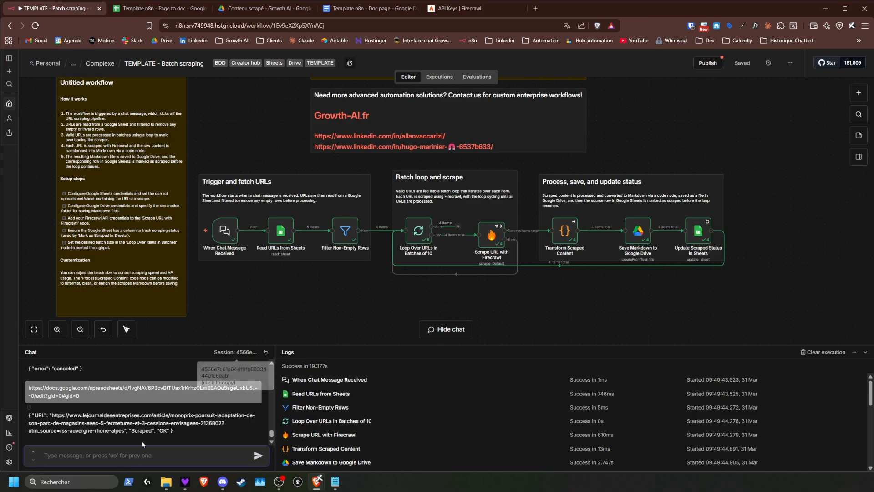
left_click_drag(271, 298, 247, 321)
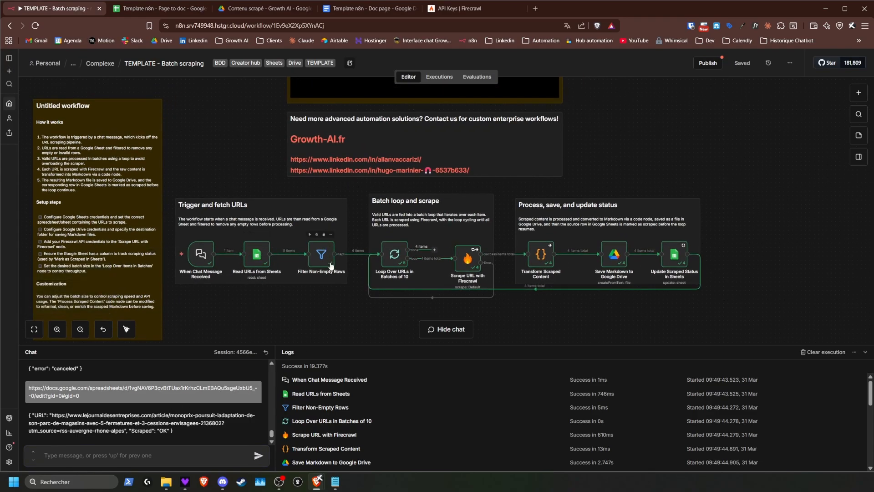
Return to the Page to doc spreadsheet and examine the Scraped column's OK entries and empty rows
left_click(155, 11)
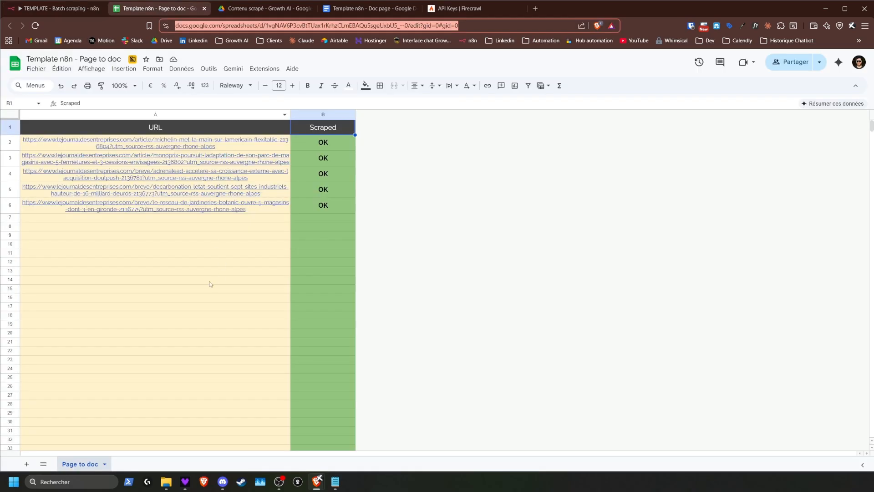
left_click_drag(213, 229, 255, 360)
left_click_drag(324, 206, 339, 324)
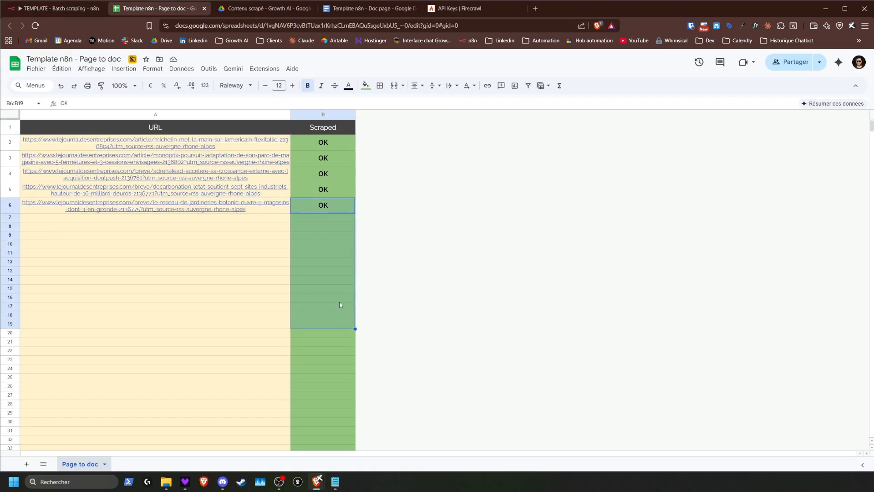
mouse_move(344, 145)
left_mouse_down()
mouse_move(344, 207)
mouse_move(332, 206)
mouse_move(332, 143)
left_mouse_up()
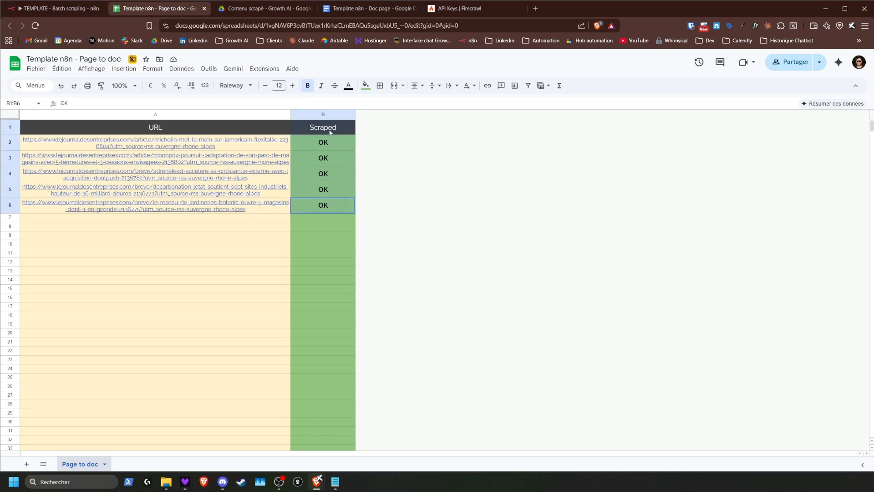
Return to the n8n workflow, open the Transform Scraped Content node and examine the raw markdown in its input
left_click(61, 10)
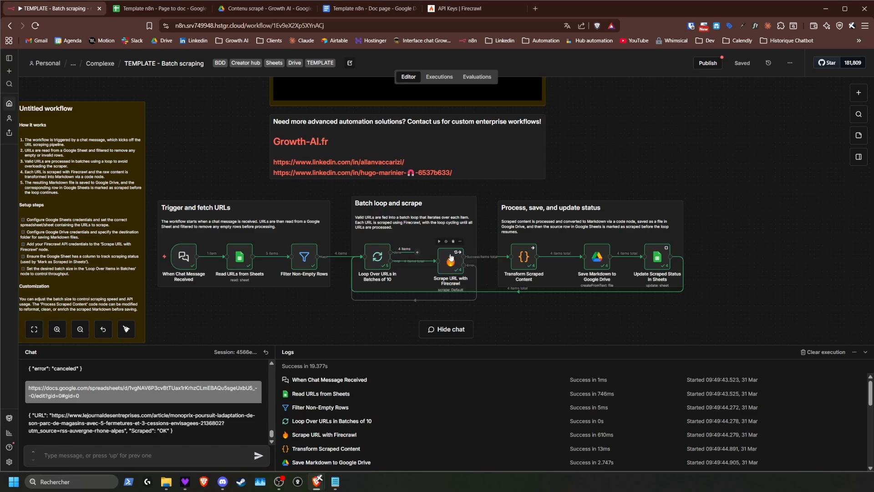
double_click(519, 261)
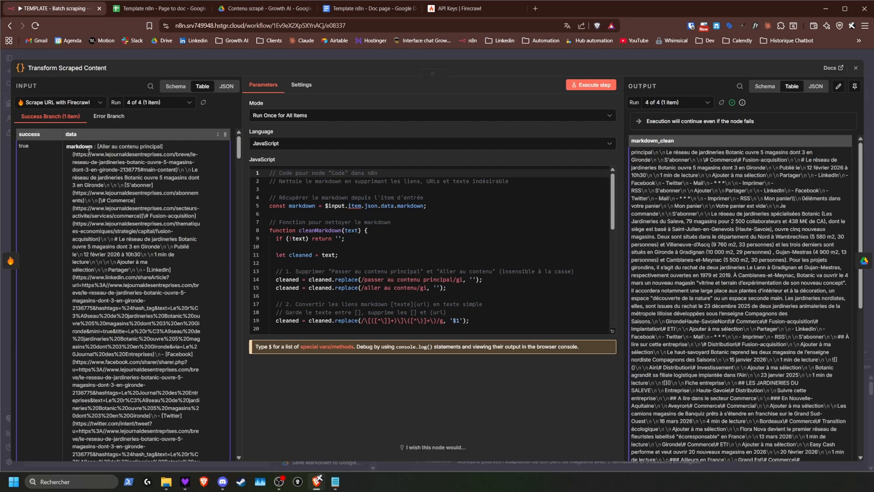
left_click_drag(99, 148, 170, 175)
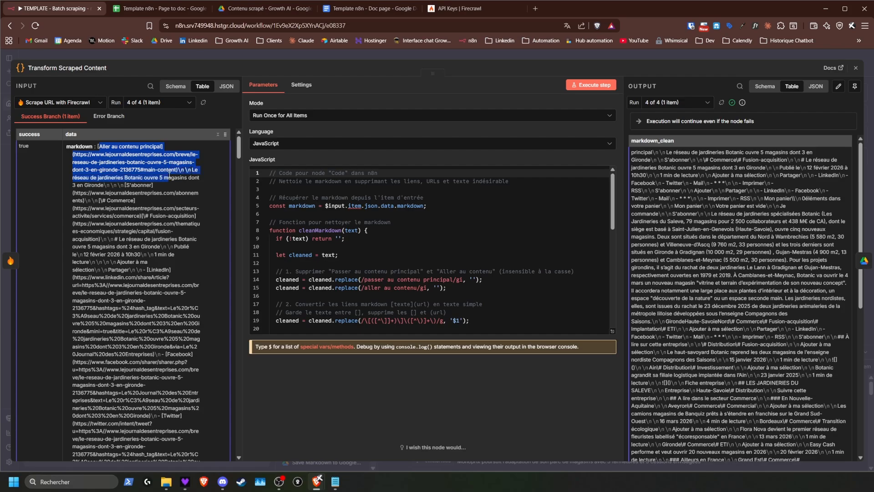
left_click(166, 176)
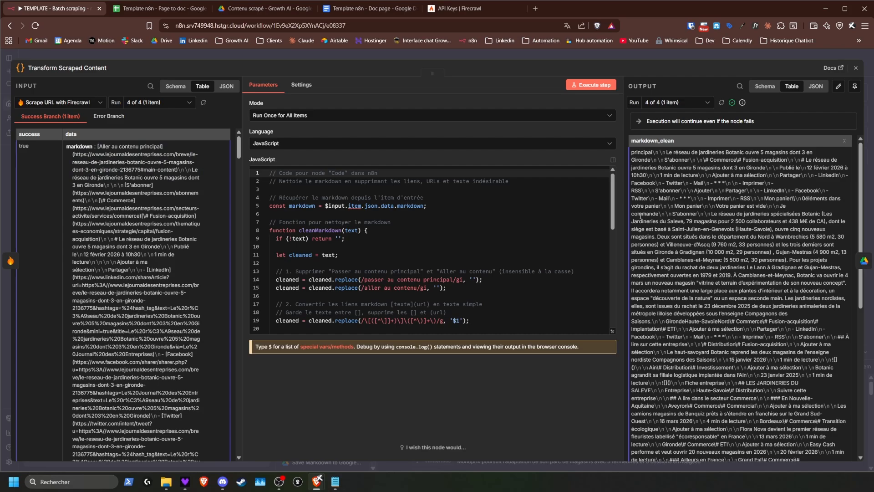
Compare the Transform Scraped Content node's markdown_clean output with its cleaning code and raw input, and close the node
left_click_drag(637, 152, 643, 159)
left_click(483, 204)
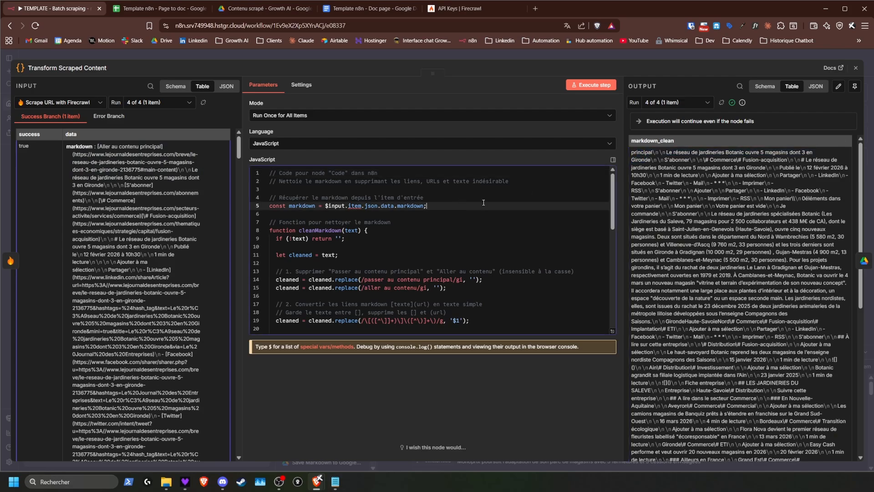
scroll(696, 178, "down", 1)
scroll(695, 178, "down", 5)
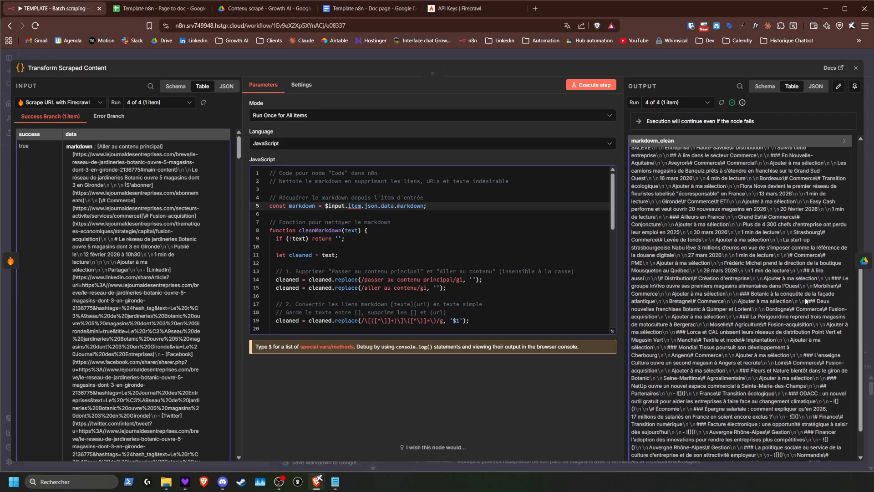
scroll(806, 301, "up", 5)
scroll(147, 233, "down", 20)
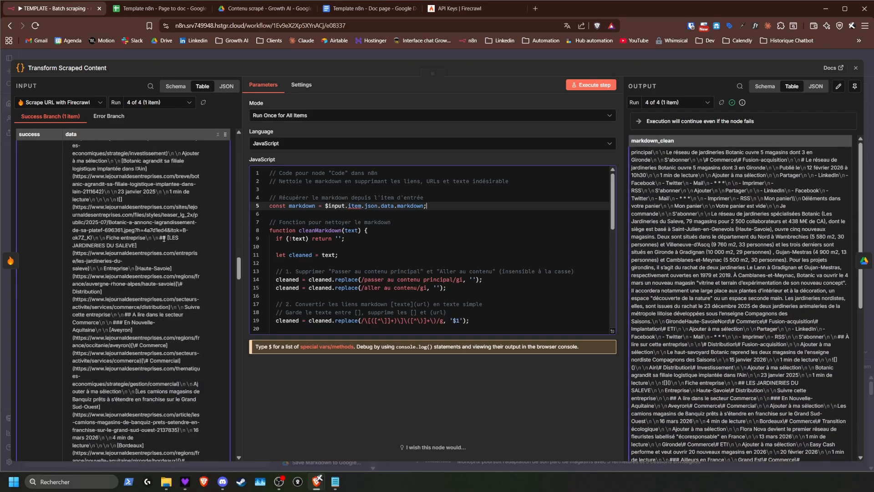
scroll(174, 236, "down", 4)
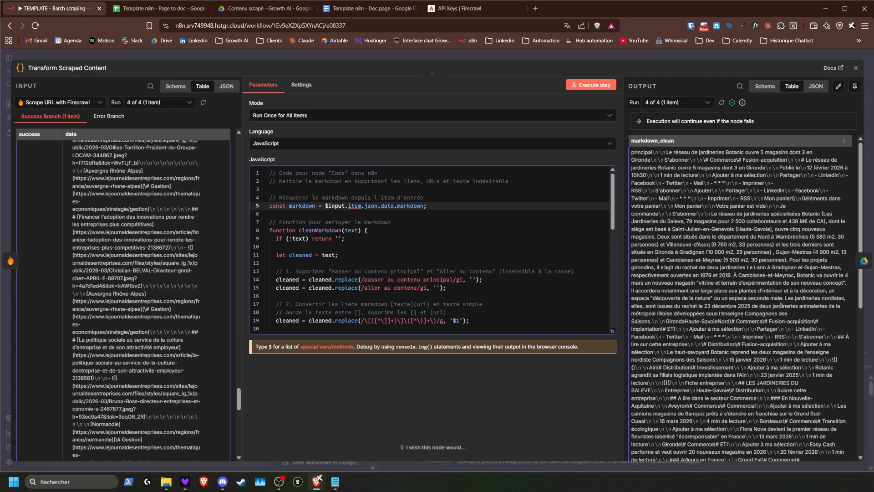
scroll(777, 308, "down", 6)
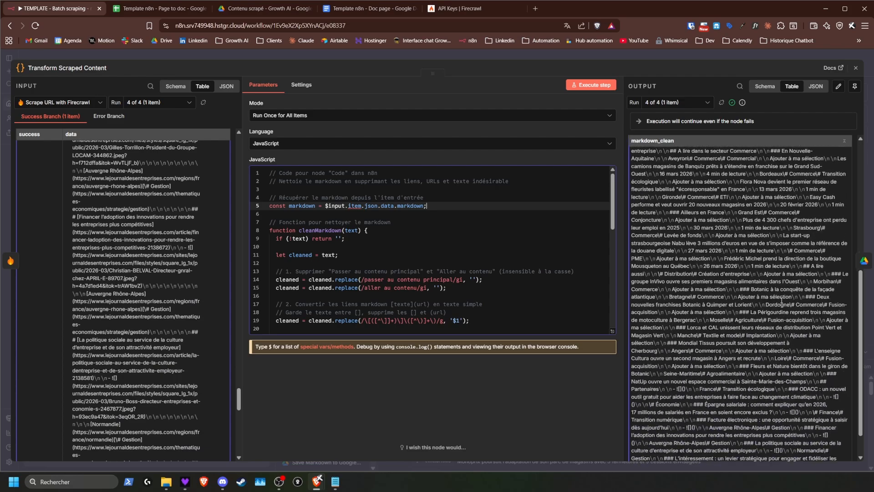
left_click(867, 182)
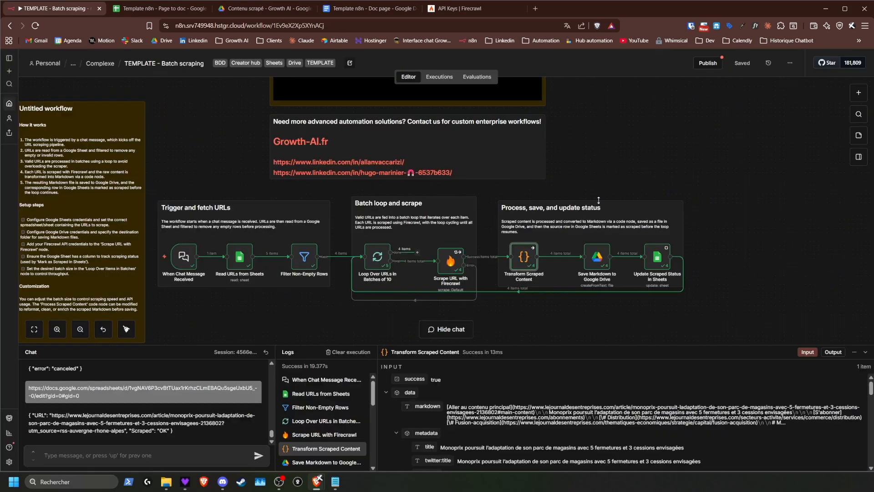
Inspect the Save Markdown to Google Drive node's file and folder parameters, checking the Doc page document in between, and close the node
double_click(597, 264)
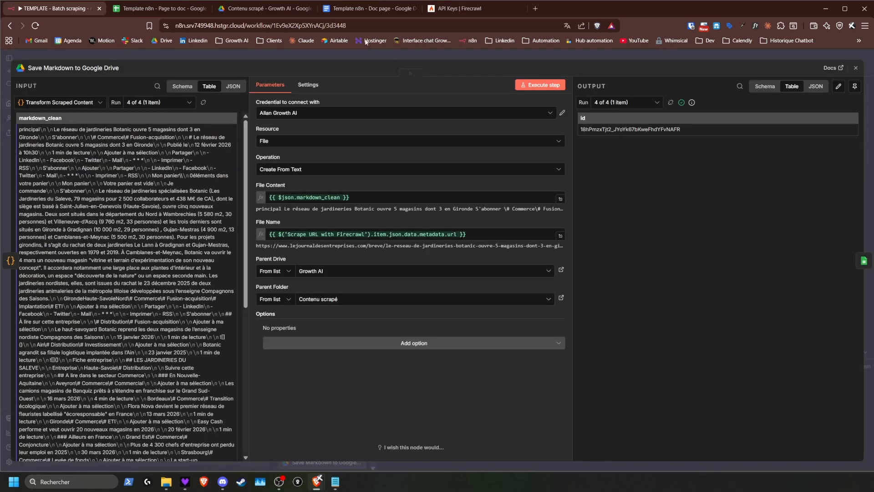
left_click(360, 10)
left_click(59, 8)
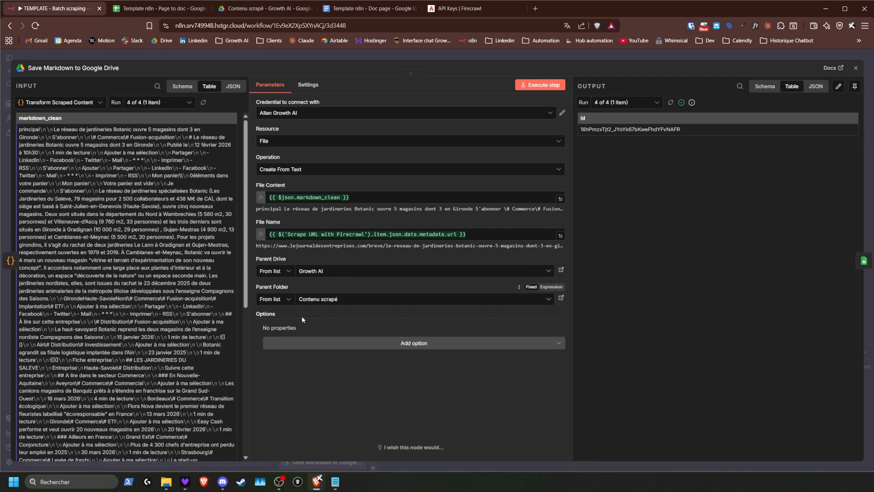
left_click(618, 55)
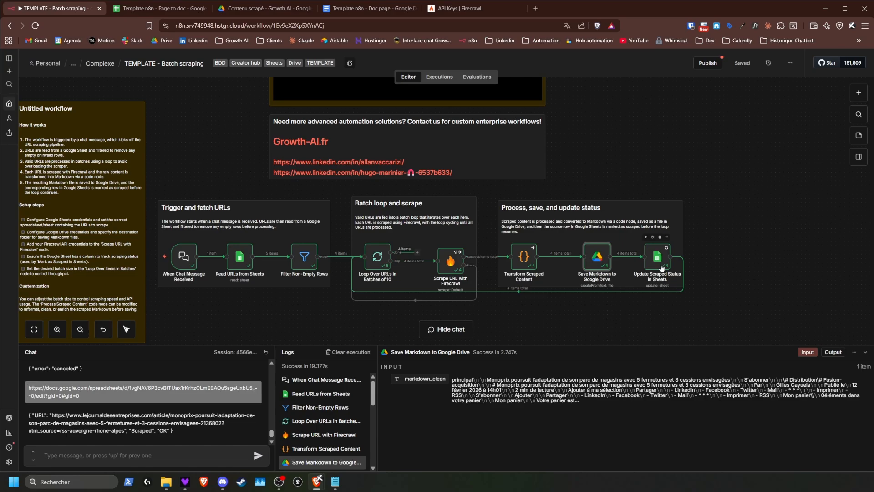
Check the first URL and its Scraped cell in row 2 of the Page to doc spreadsheet, and return to the n8n workflow
left_click(175, 10)
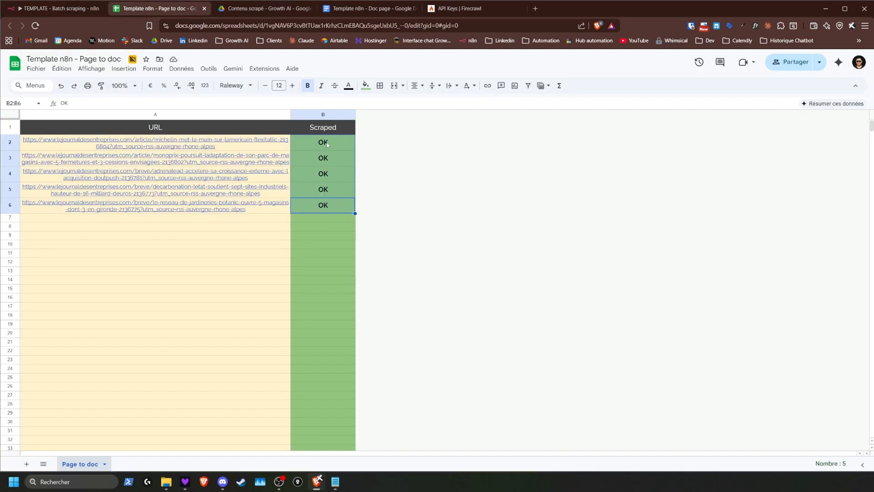
left_click_drag(327, 144, 233, 145)
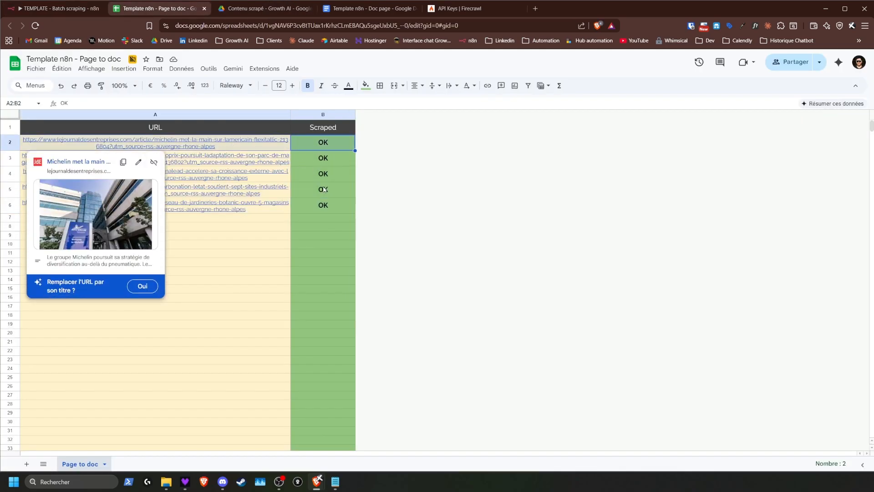
left_click(53, 9)
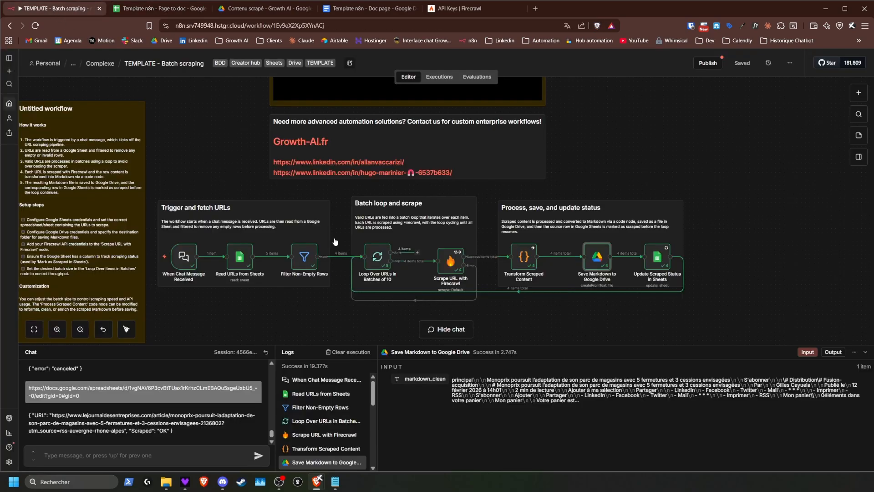